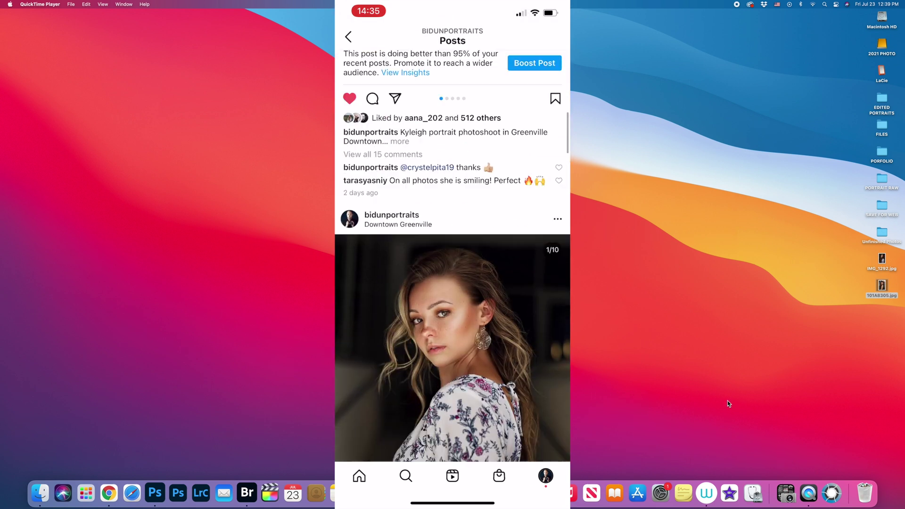
Step: Drag 101A8305.jpg from the desktop onto the Photoshop 2020 Dock icon to open it
{"action": "left_click_drag", "start_coordinate": [882, 285], "coordinate": [159, 495]}
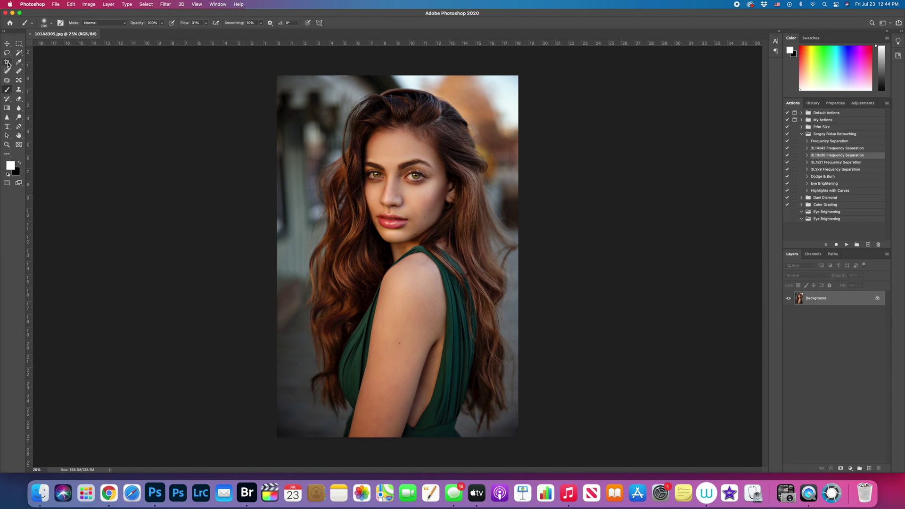
Step: Pick the Crop tool to start a 4:5 crop on the portrait
{"action": "left_click", "coordinate": [7, 62]}
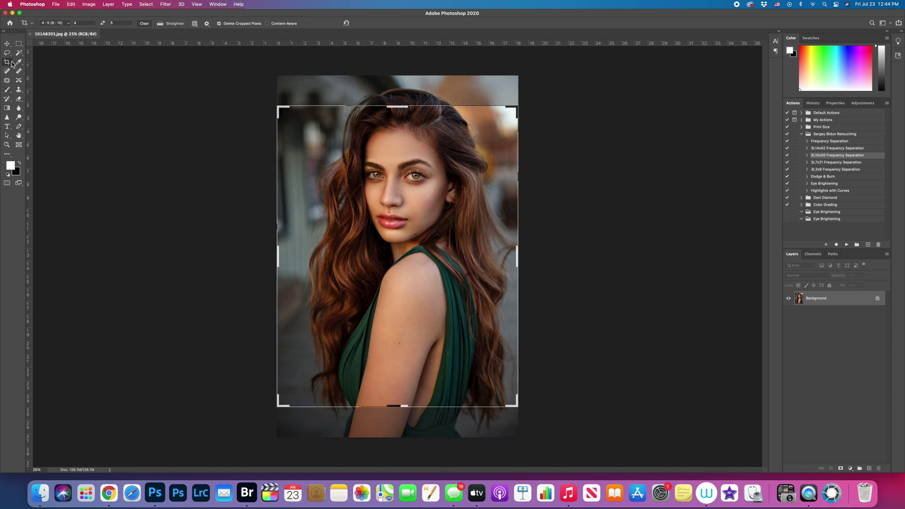
Step: Keep the 4:5 crop ratio and shift the photo down for more headroom
{"action": "left_click", "coordinate": [426, 179]}
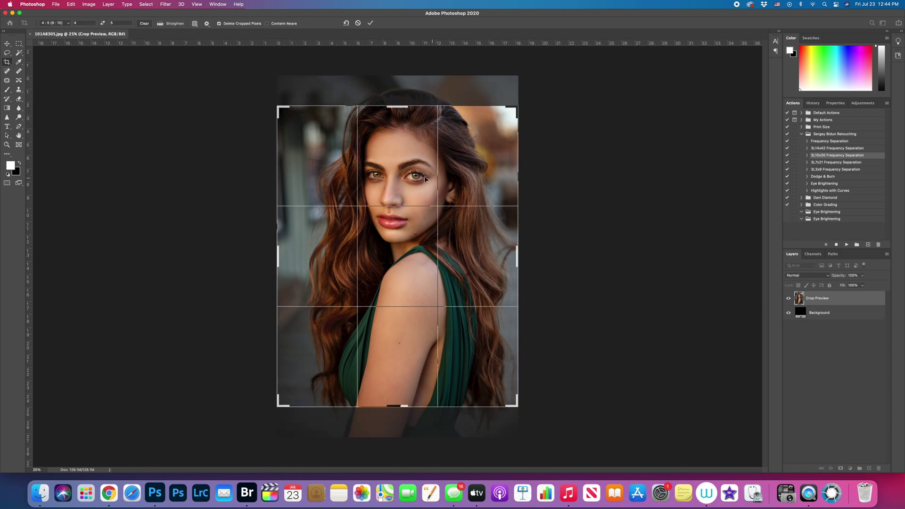
{"action": "left_click_drag", "start_coordinate": [427, 179], "coordinate": [426, 201]}
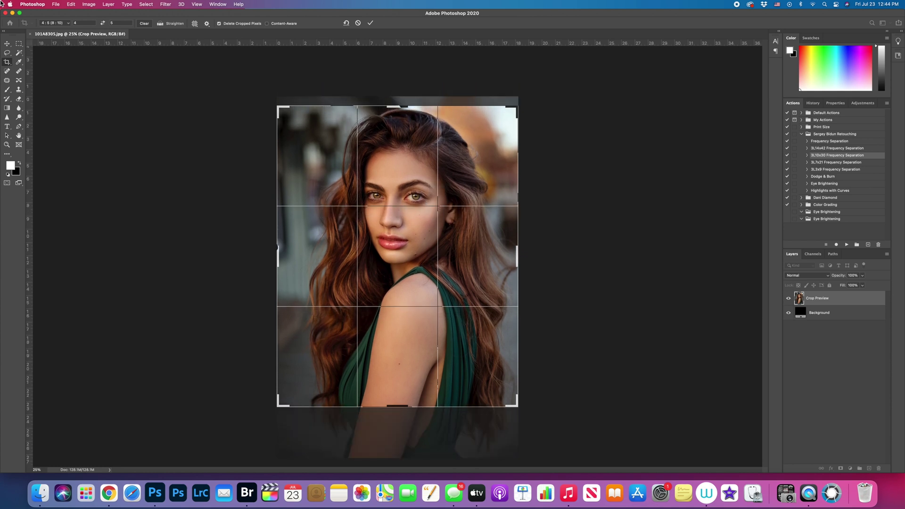
{"action": "left_click", "coordinate": [55, 24]}
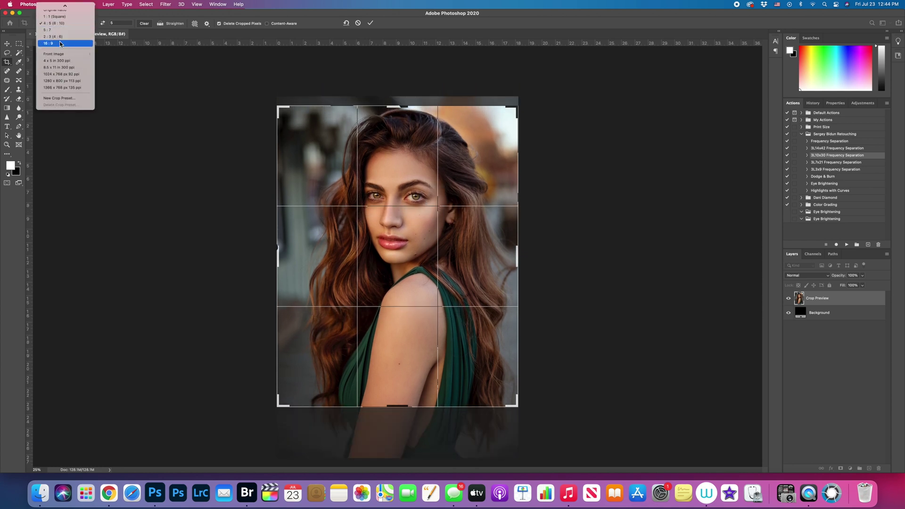
{"action": "scroll", "coordinate": [59, 41], "scroll_direction": "up", "scroll_amount": 2}
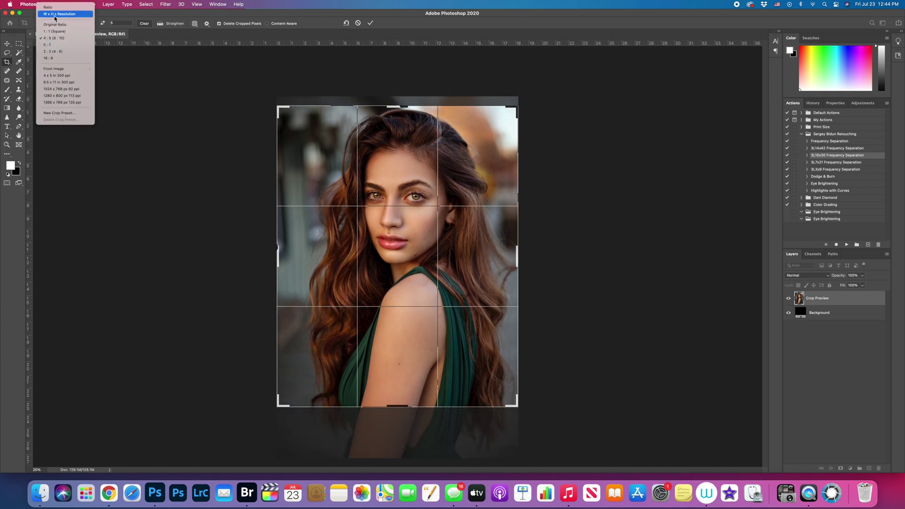
{"action": "left_click", "coordinate": [111, 71]}
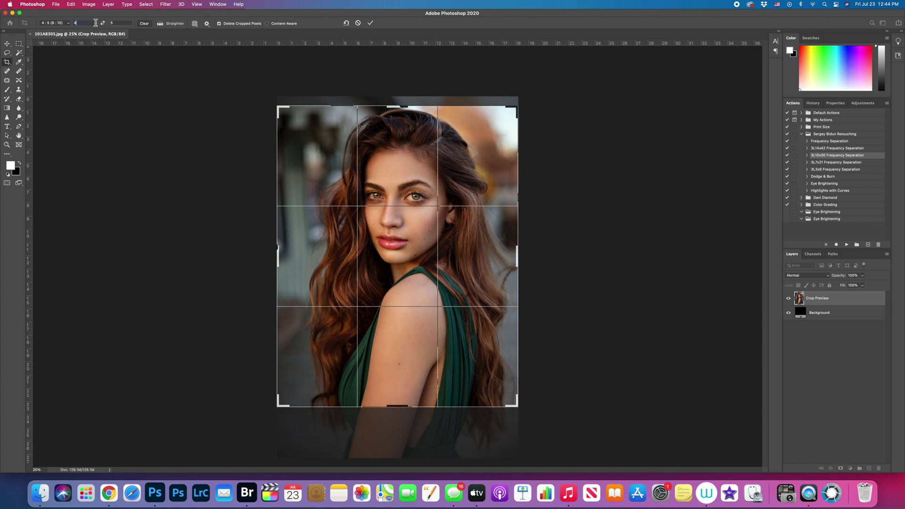
{"action": "left_click", "coordinate": [115, 23]}
Step: Enlarge the crop past the right edge, nudge the photo into place, and commit it
{"action": "left_click_drag", "start_coordinate": [365, 194], "coordinate": [401, 204]}
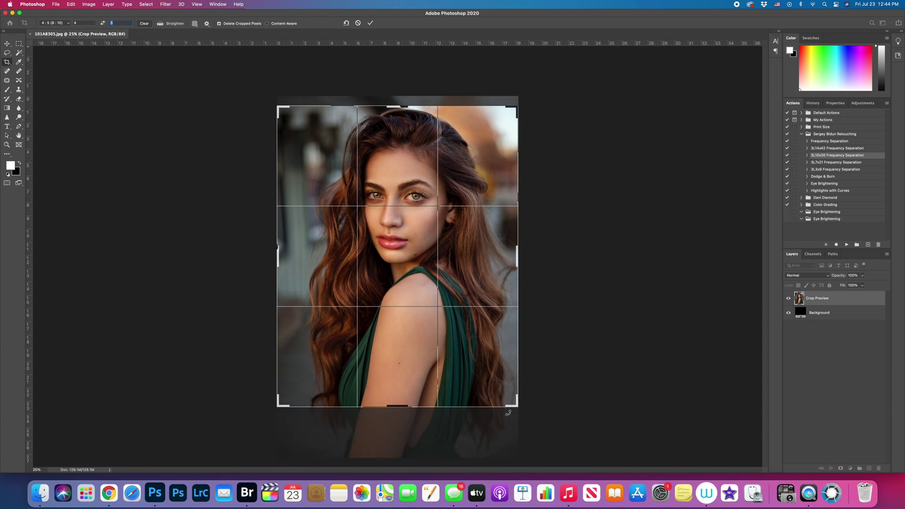
{"action": "left_click_drag", "start_coordinate": [518, 405], "coordinate": [524, 416]}
{"action": "left_click_drag", "start_coordinate": [270, 96], "coordinate": [268, 95]}
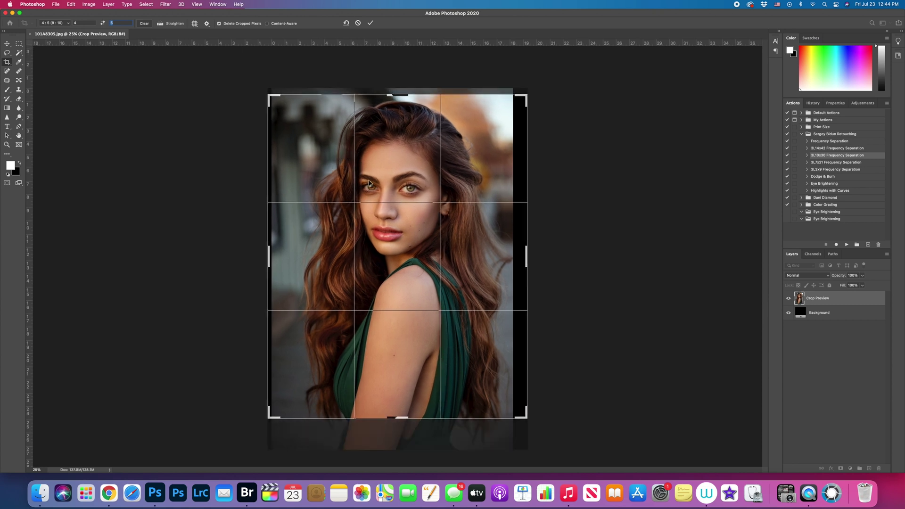
{"action": "left_click_drag", "start_coordinate": [363, 184], "coordinate": [367, 183]}
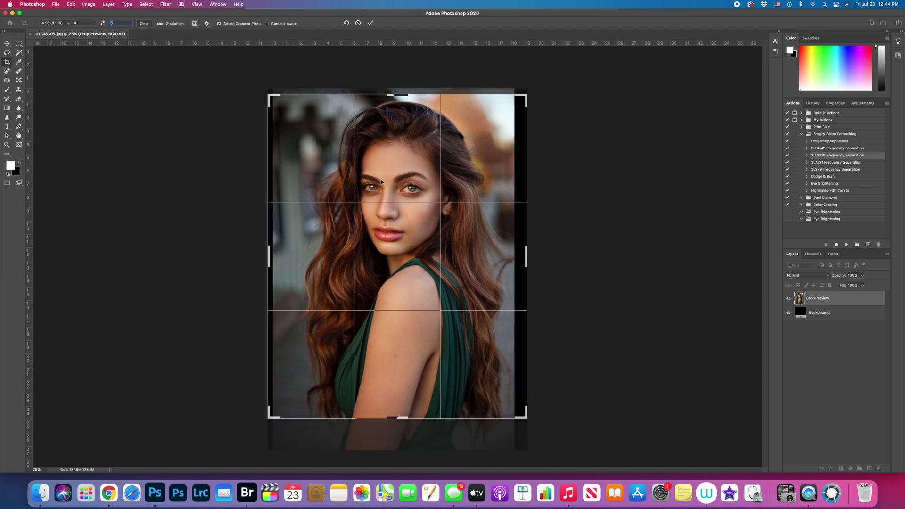
{"action": "key", "text": "Return"}
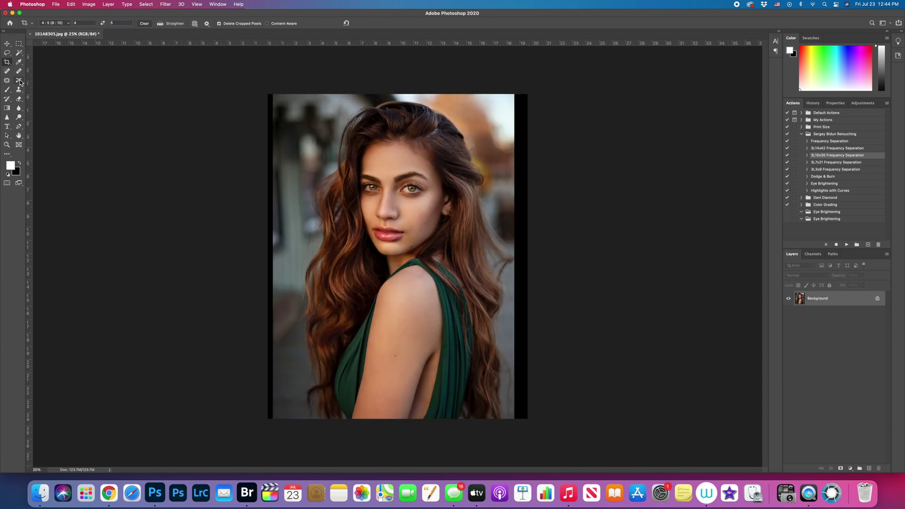
Step: Select the left background strip and stretch it to 111.81% width over the black edge
{"action": "left_click", "coordinate": [19, 45]}
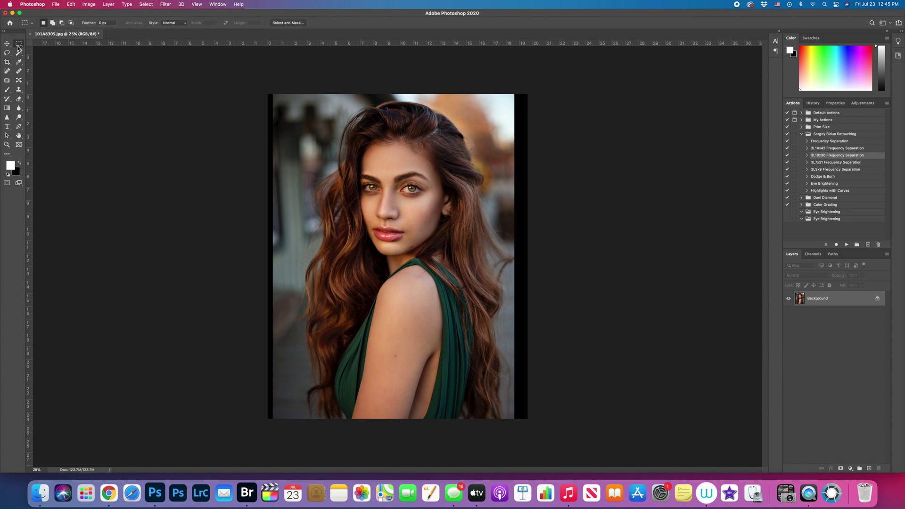
{"action": "left_click_drag", "start_coordinate": [214, 74], "coordinate": [330, 461]}
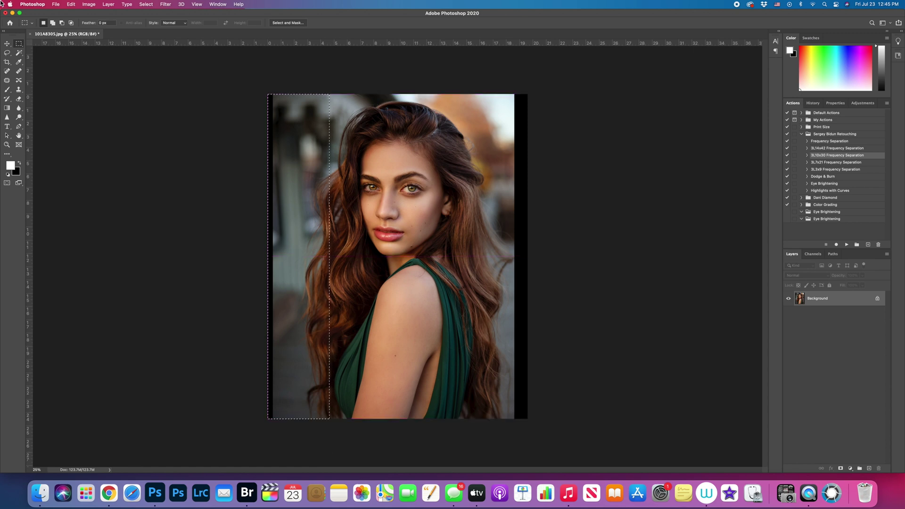
{"action": "left_click", "coordinate": [7, 44]}
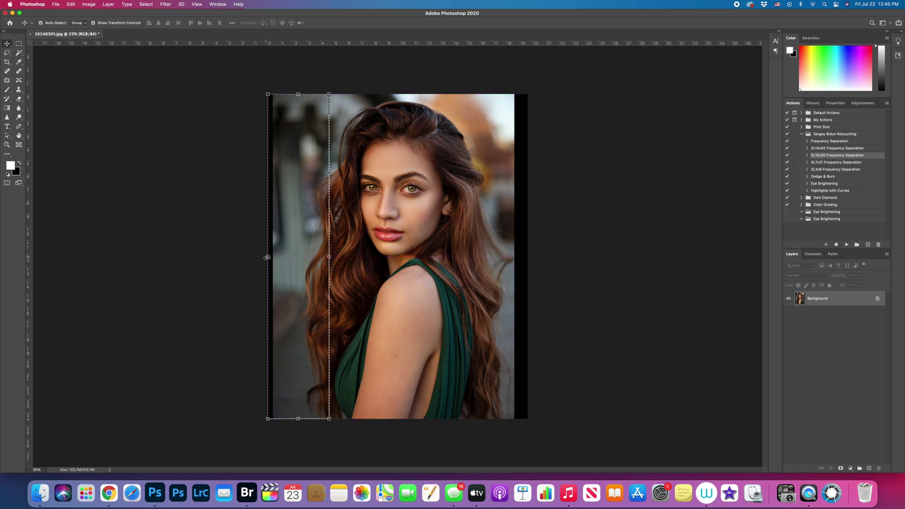
{"action": "left_click_drag", "start_coordinate": [268, 257], "coordinate": [260, 258]}
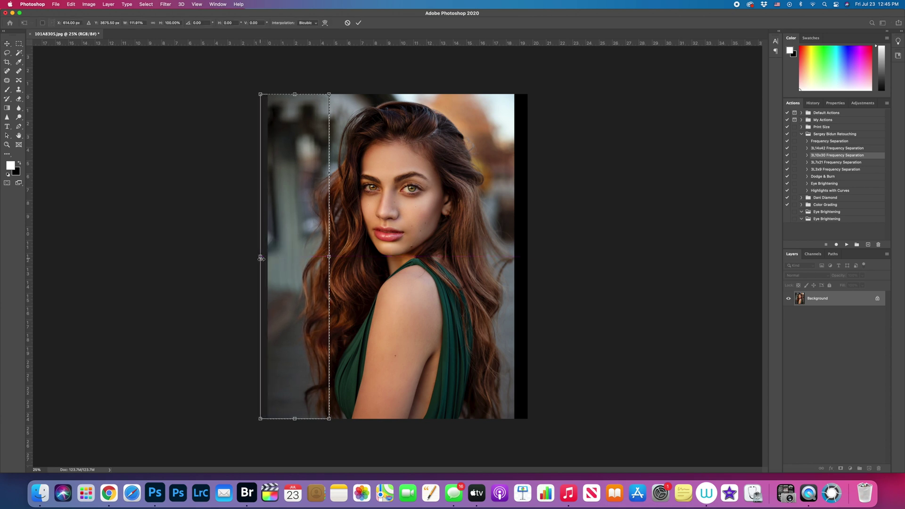
{"action": "left_click", "coordinate": [358, 22]}
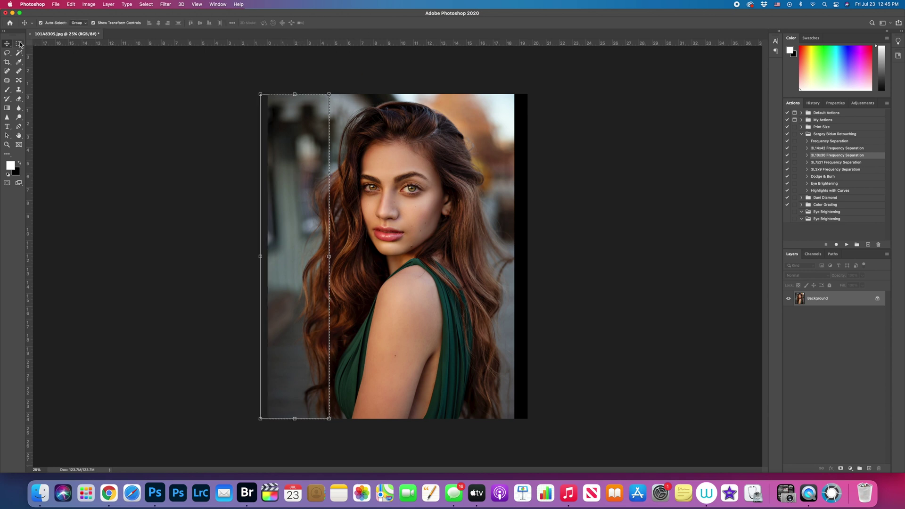
Step: Select the right background strip, stretch it over the black edge, and deselect
{"action": "left_click_drag", "start_coordinate": [550, 83], "coordinate": [474, 442]}
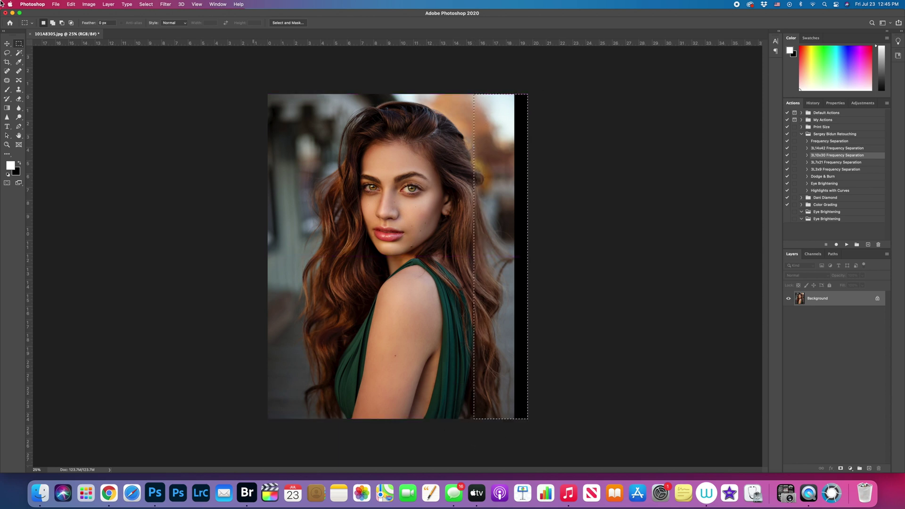
{"action": "left_click", "coordinate": [7, 44]}
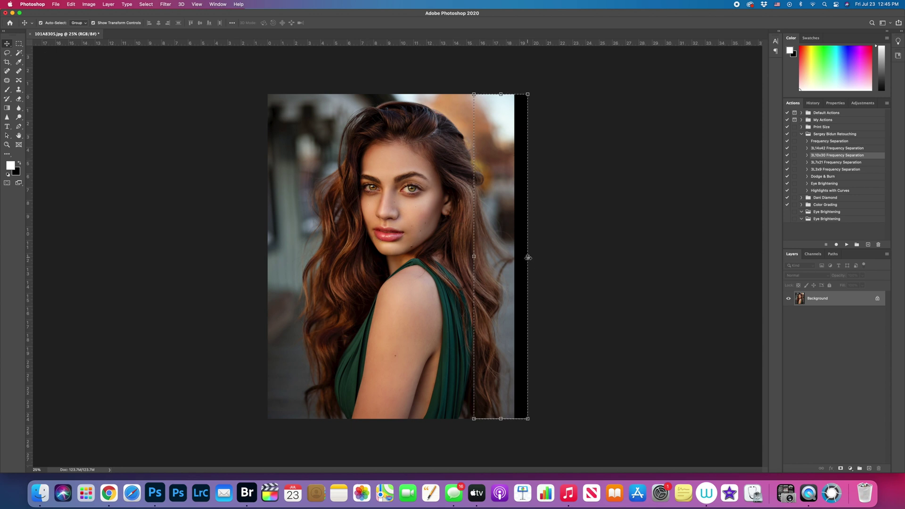
{"action": "left_click_drag", "start_coordinate": [527, 258], "coordinate": [547, 261]}
{"action": "left_click", "coordinate": [358, 22]}
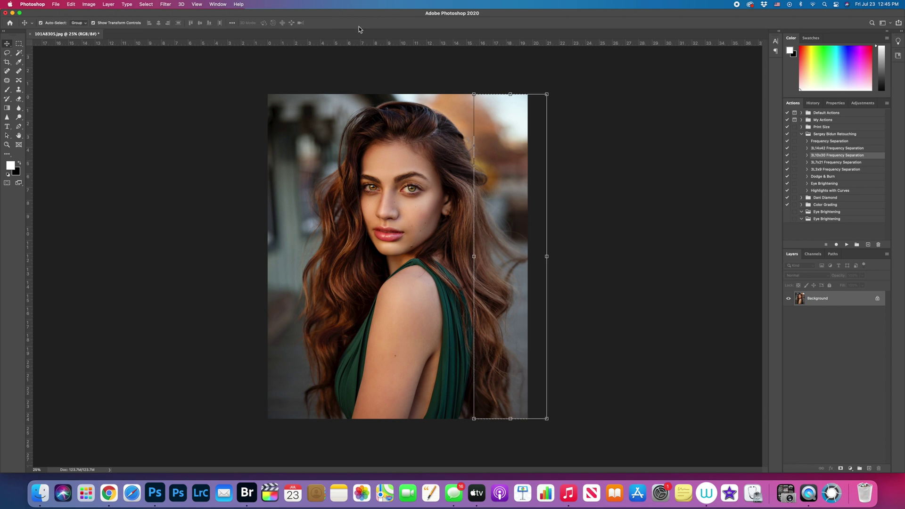
{"action": "left_click", "coordinate": [149, 5]}
{"action": "left_click", "coordinate": [157, 22]}
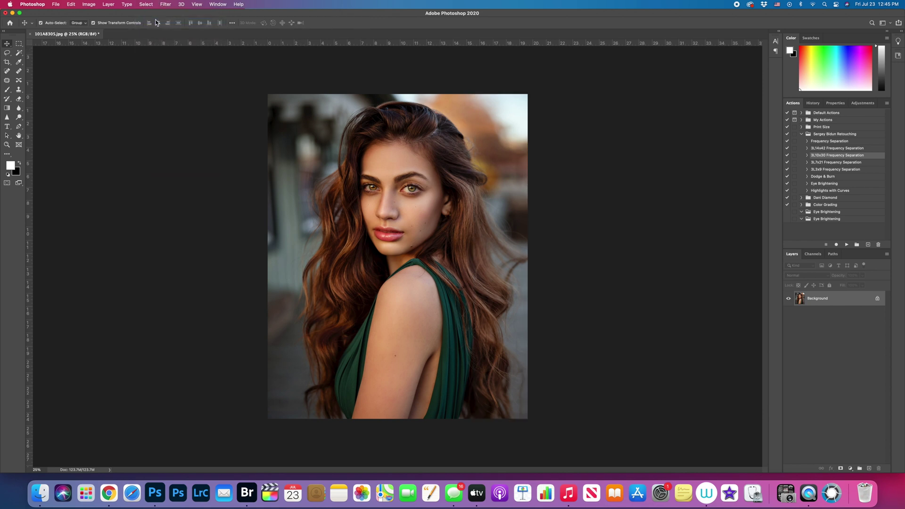
Step: In Image Size, set Height to 2000 px so Width becomes 1600 px
{"action": "left_click", "coordinate": [89, 5]}
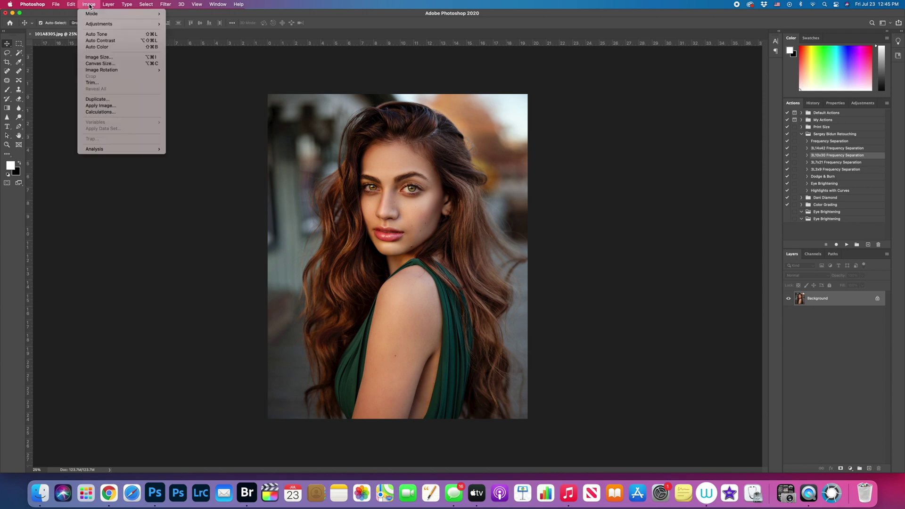
{"action": "left_click", "coordinate": [113, 58]}
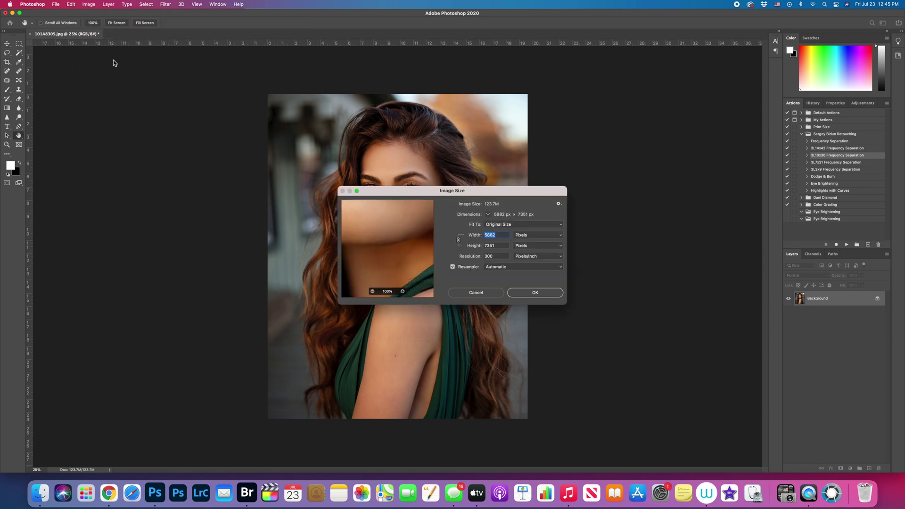
{"action": "left_click", "coordinate": [499, 247]}
{"action": "type", "text": "2000"}
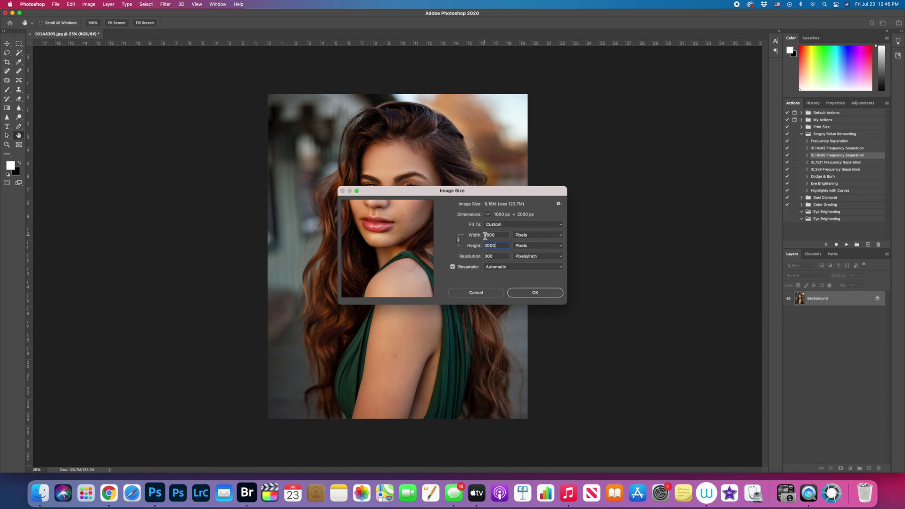
{"action": "left_click", "coordinate": [541, 294]}
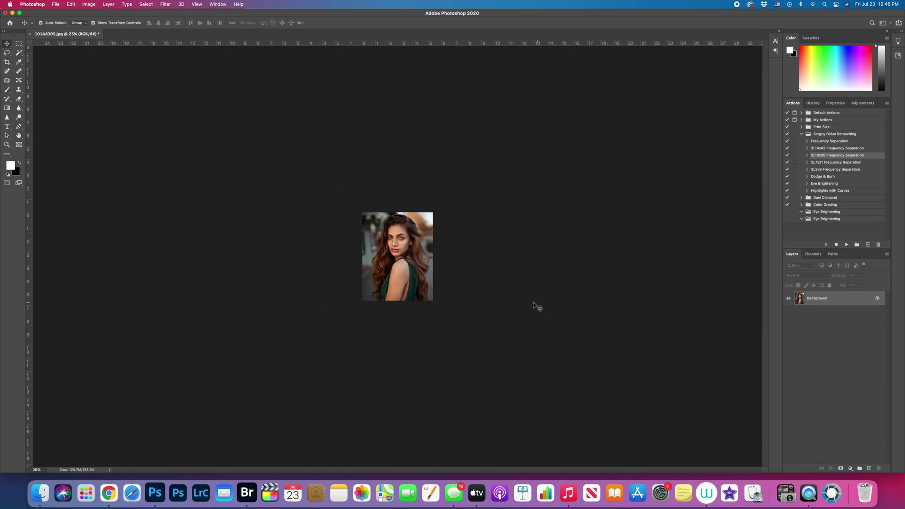
Step: View the resized portrait at 100% and bring up the Filter menu
{"action": "double_click", "coordinate": [6, 147]}
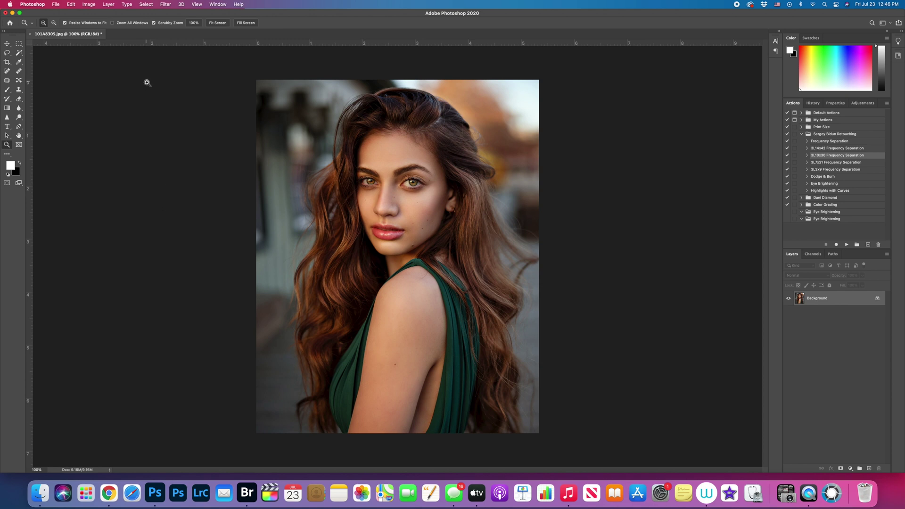
{"action": "left_click", "coordinate": [164, 5]}
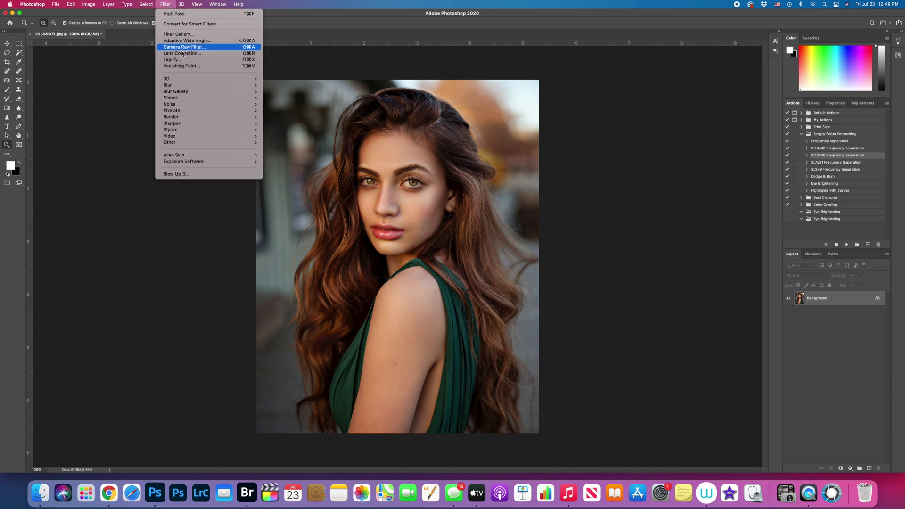
Step: Apply Unsharp Mask with Amount around 192, Radius 0.2 px and Threshold 0
{"action": "mouse_move", "coordinate": [184, 125]}
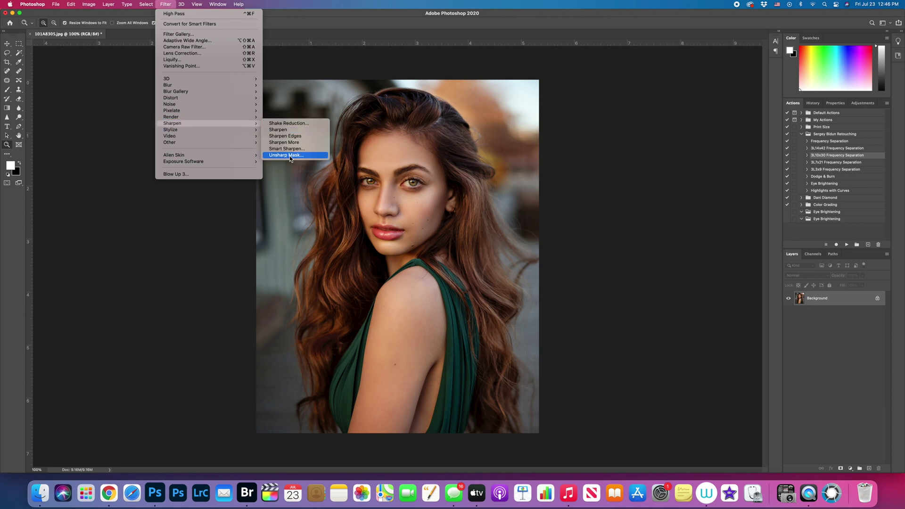
{"action": "left_click", "coordinate": [290, 155]}
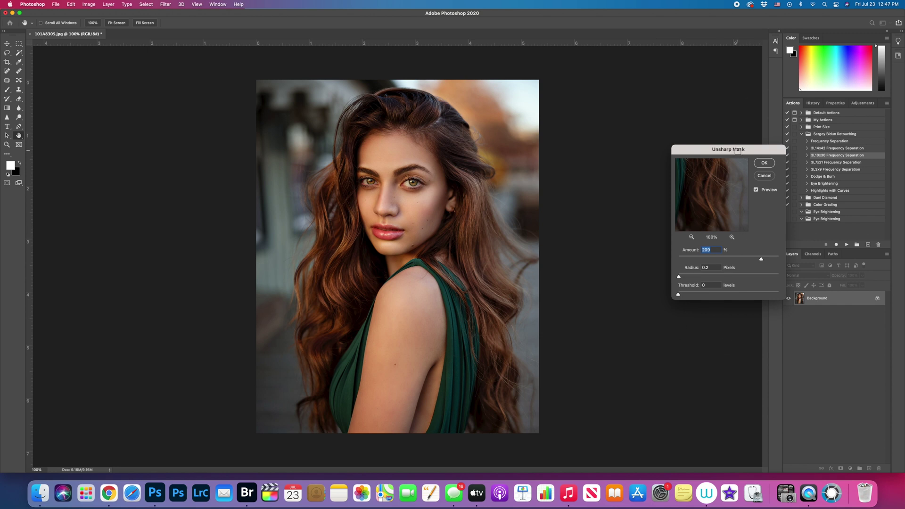
{"action": "left_click_drag", "start_coordinate": [738, 149], "coordinate": [658, 138]}
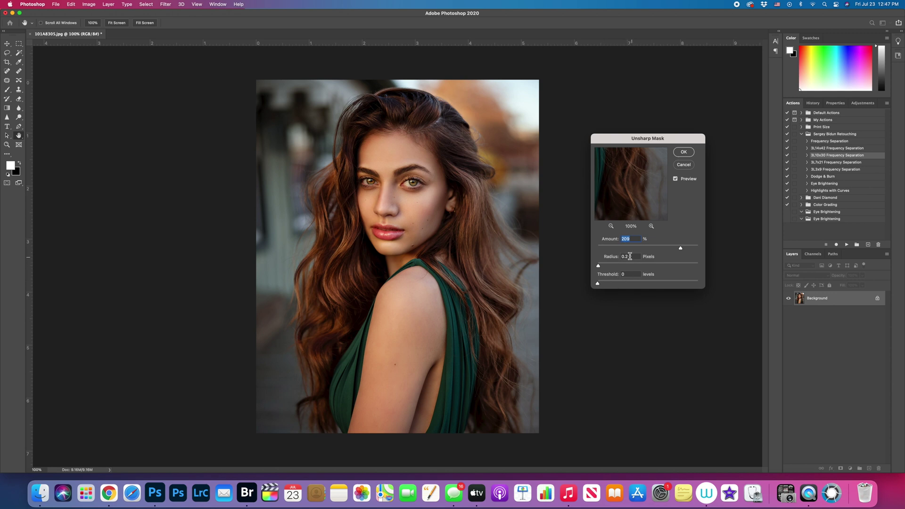
{"action": "mouse_move", "coordinate": [680, 248]}
{"action": "left_mouse_down"}
{"action": "mouse_move", "coordinate": [660, 248]}
{"action": "mouse_move", "coordinate": [693, 250]}
{"action": "left_mouse_up"}
{"action": "mouse_move", "coordinate": [688, 248]}
{"action": "left_mouse_down"}
{"action": "mouse_move", "coordinate": [677, 248]}
{"action": "mouse_move", "coordinate": [686, 248]}
{"action": "left_mouse_up"}
{"action": "left_click", "coordinate": [683, 152]}
{"action": "key", "text": "z"}
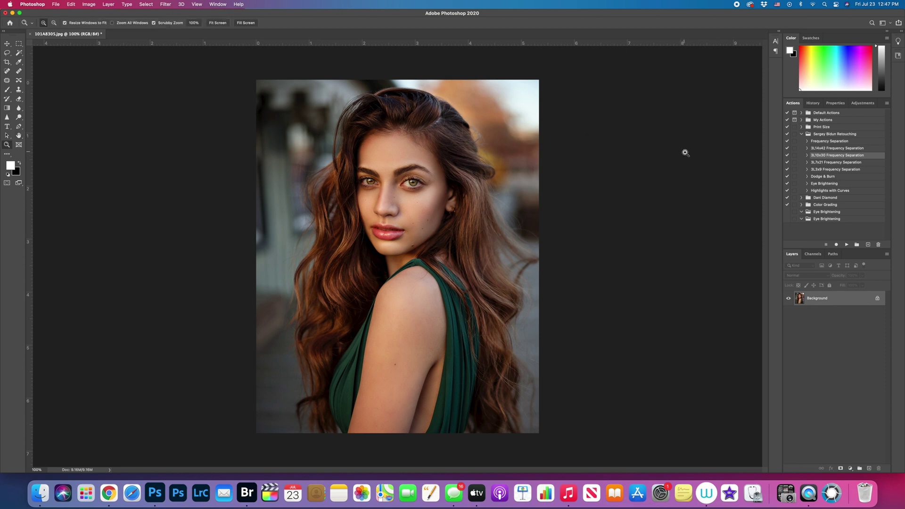
Step: Open Save for Web (Legacy) from File > Export to preview the JPEG High, quality 75 export
{"action": "left_click", "coordinate": [55, 5]}
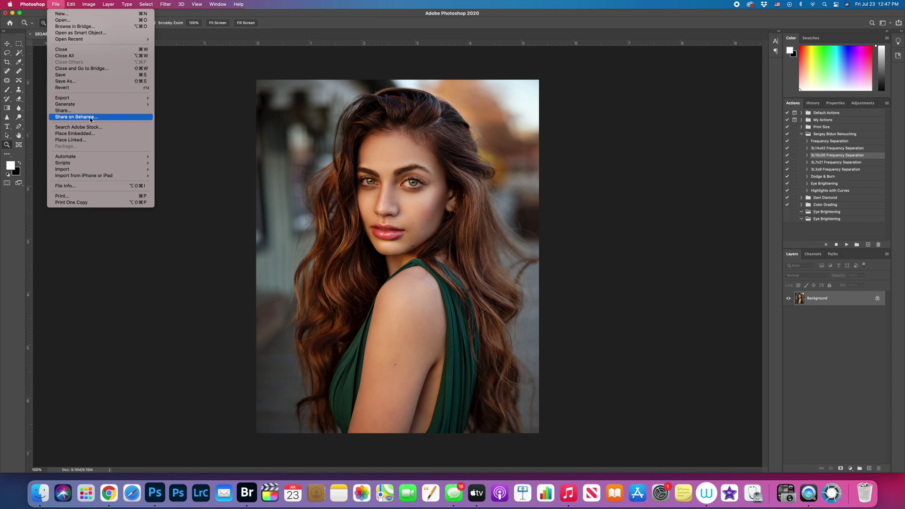
{"action": "mouse_move", "coordinate": [86, 98]}
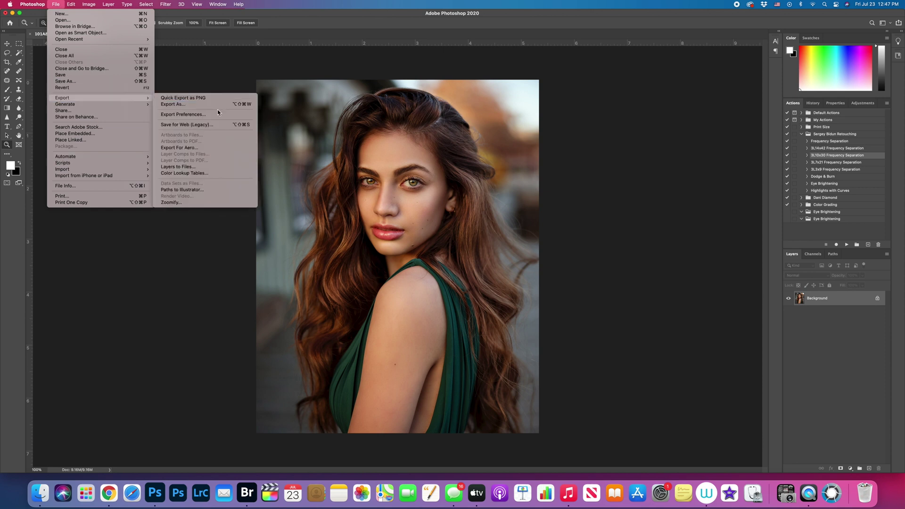
{"action": "left_click", "coordinate": [202, 125]}
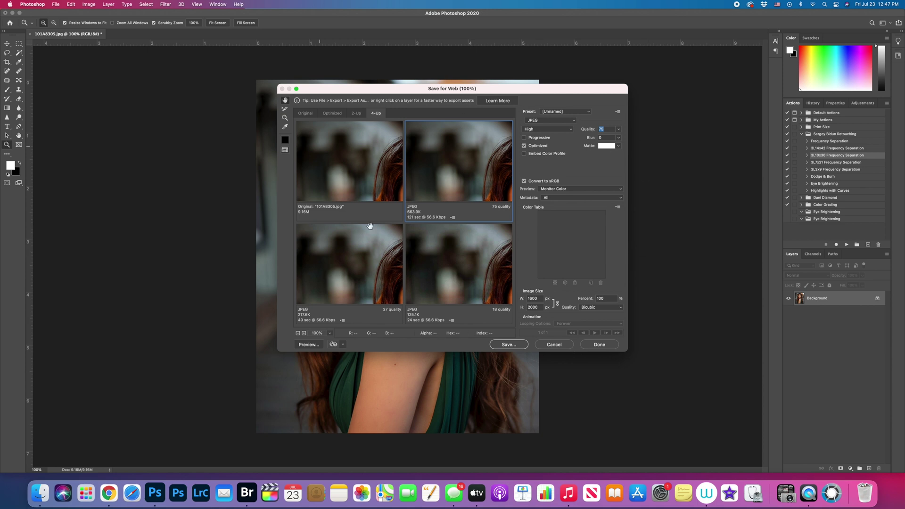
Step: Save the web JPEG to the Desktop as 101A8305WebSize.jpg, then close the original
{"action": "left_click", "coordinate": [511, 344]}
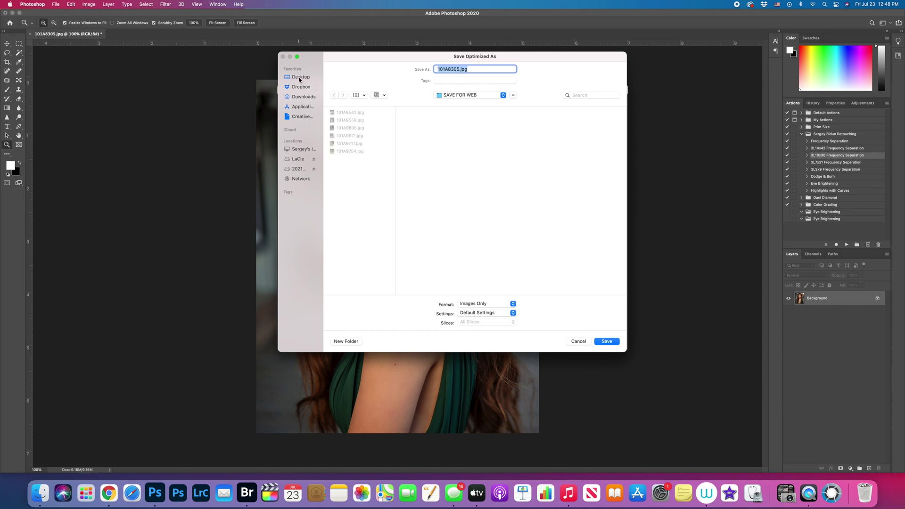
{"action": "left_click", "coordinate": [299, 78]}
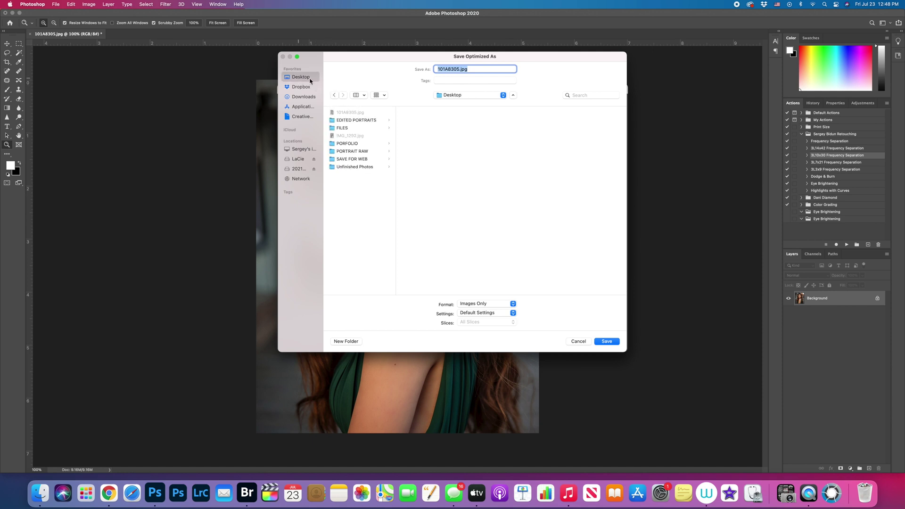
{"action": "left_click", "coordinate": [459, 69]}
{"action": "type", "text": "WebSize"}
{"action": "left_click", "coordinate": [608, 342]}
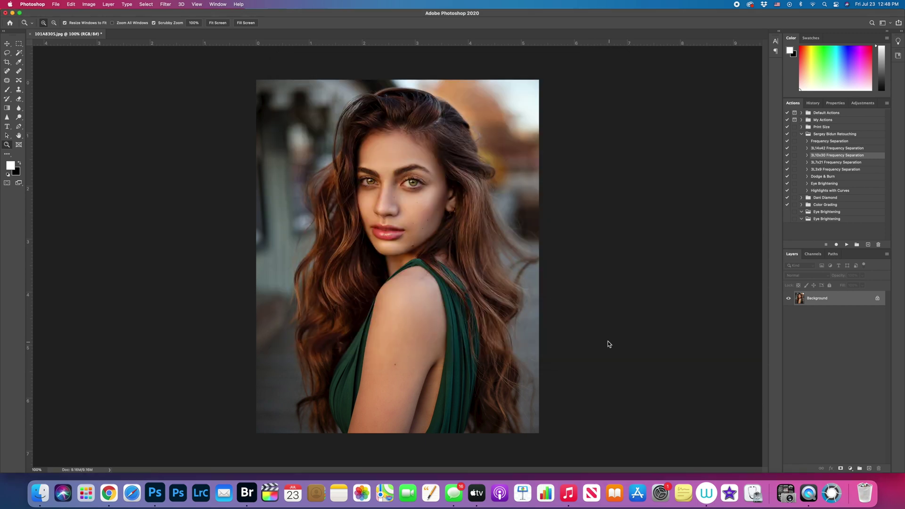
{"action": "left_click", "coordinate": [5, 13]}
Step: Close the portrait in Photoshop, discarding the edits so the original 101A8305.jpg stays unchanged
{"action": "left_click", "coordinate": [445, 196]}
{"action": "left_click", "coordinate": [6, 13]}
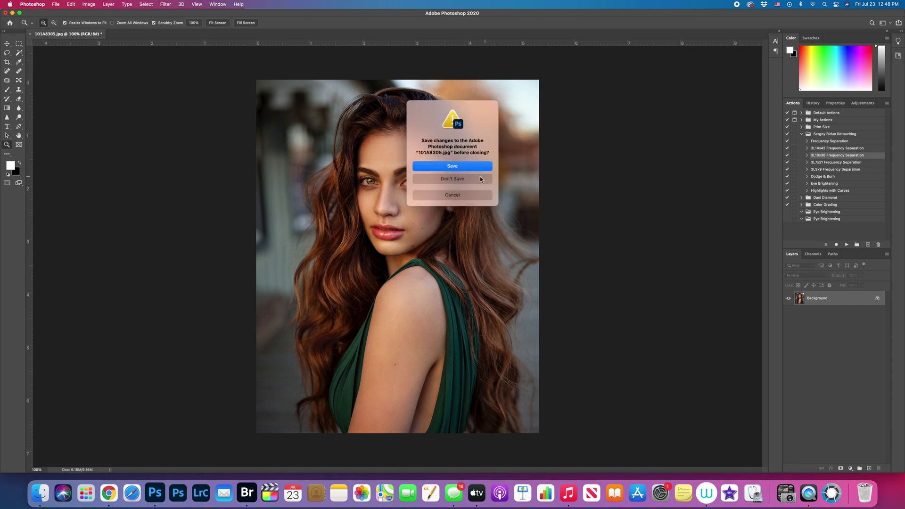
{"action": "left_click", "coordinate": [453, 179]}
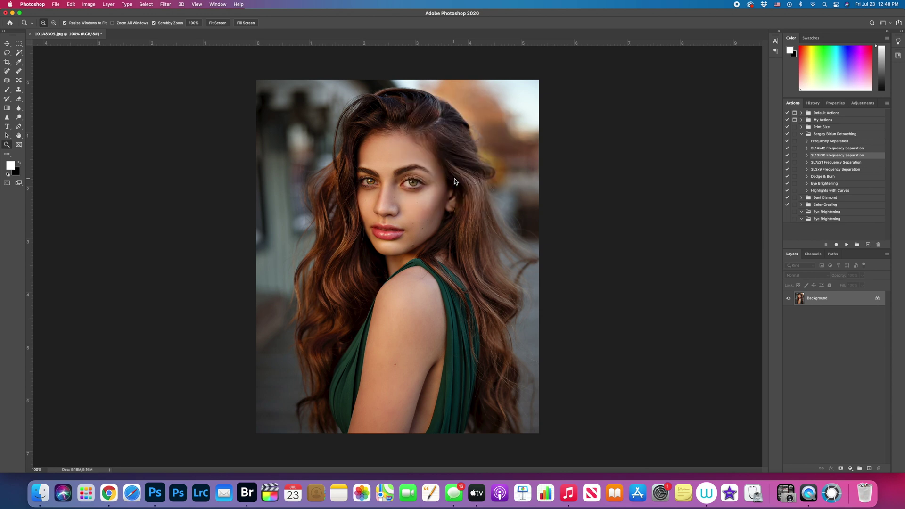
{"action": "left_click", "coordinate": [665, 248]}
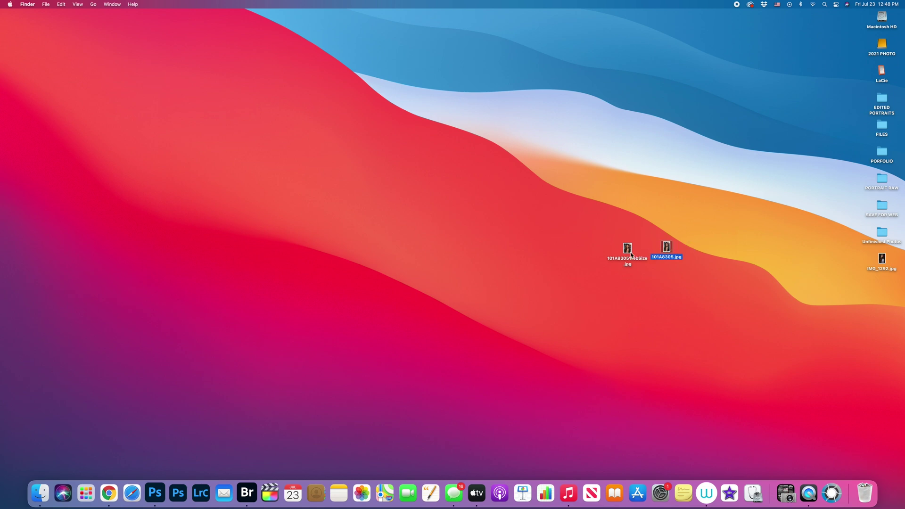
Step: Quick Look the original 101A8305.jpg, then preview 101A8305WebSize.jpg, and close the preview
{"action": "key", "text": "space"}
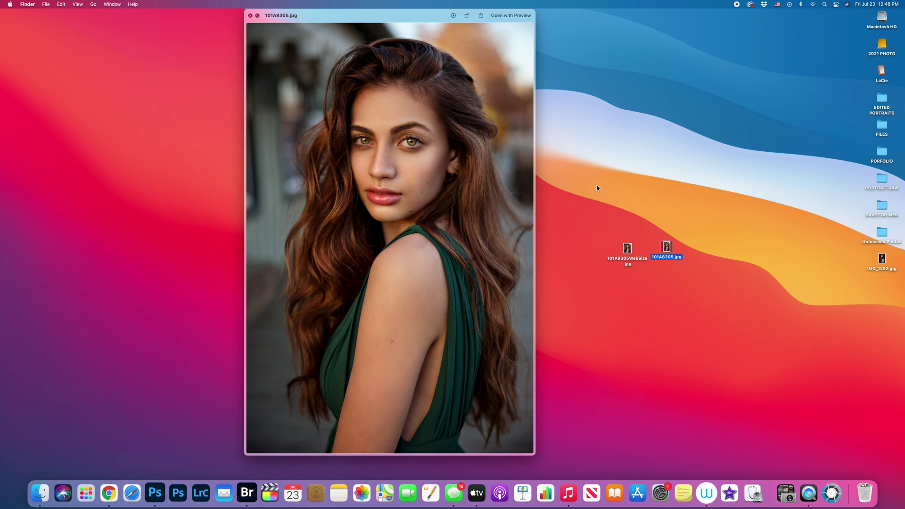
{"action": "left_click", "coordinate": [628, 249]}
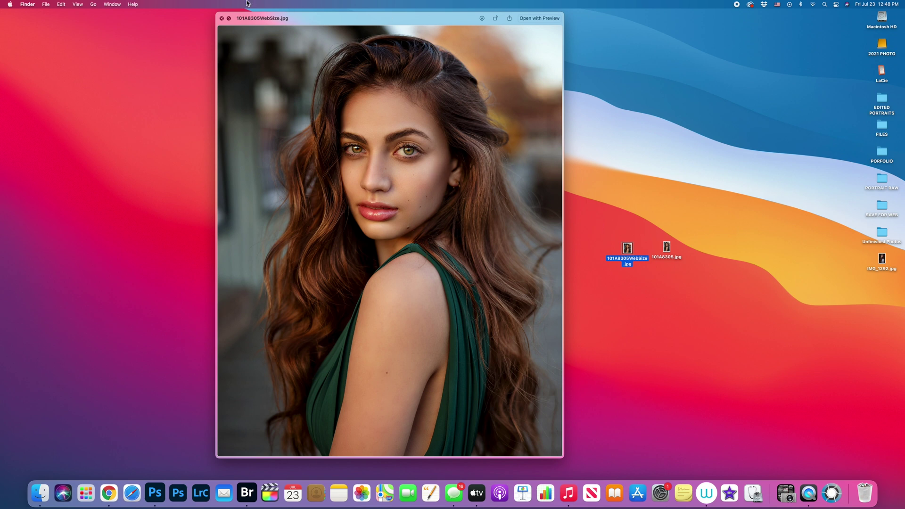
{"action": "left_click", "coordinate": [222, 18]}
Step: Bring up the context menu for the original 101A8305.jpg on the desktop
{"action": "left_click", "coordinate": [581, 242]}
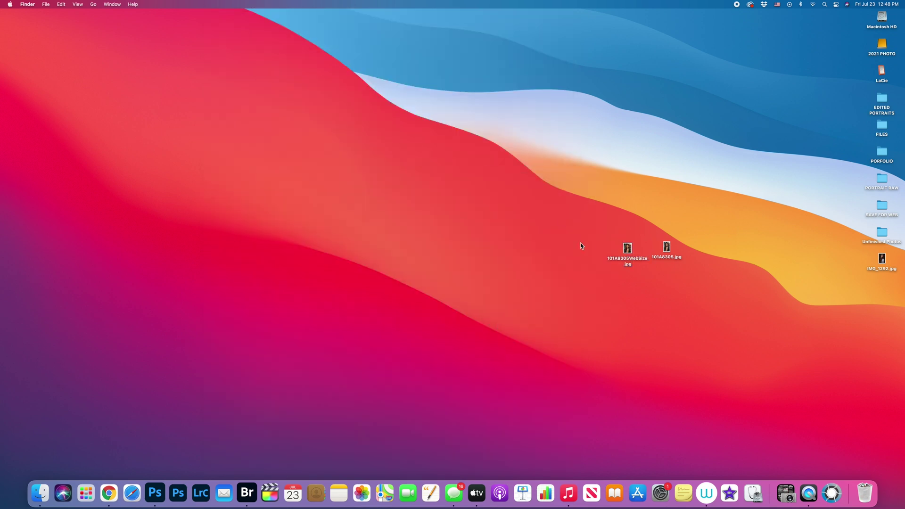
{"action": "left_click", "coordinate": [665, 247]}
{"action": "right_click", "coordinate": [668, 246]}
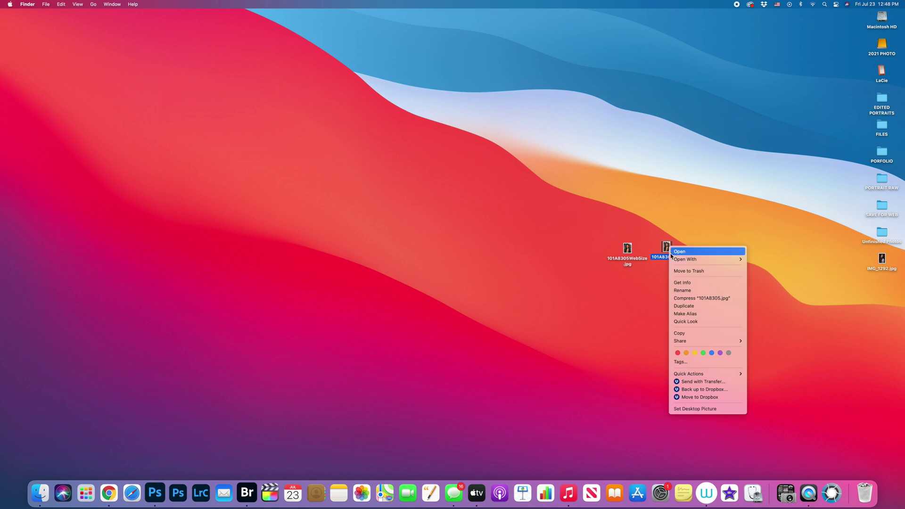
Step: Compare Get Info: original 10.1 MB, 5464×8192 versus WebSize 683 KB, 1600×2000; Quick Look the WebSize
{"action": "left_click", "coordinate": [674, 282]}
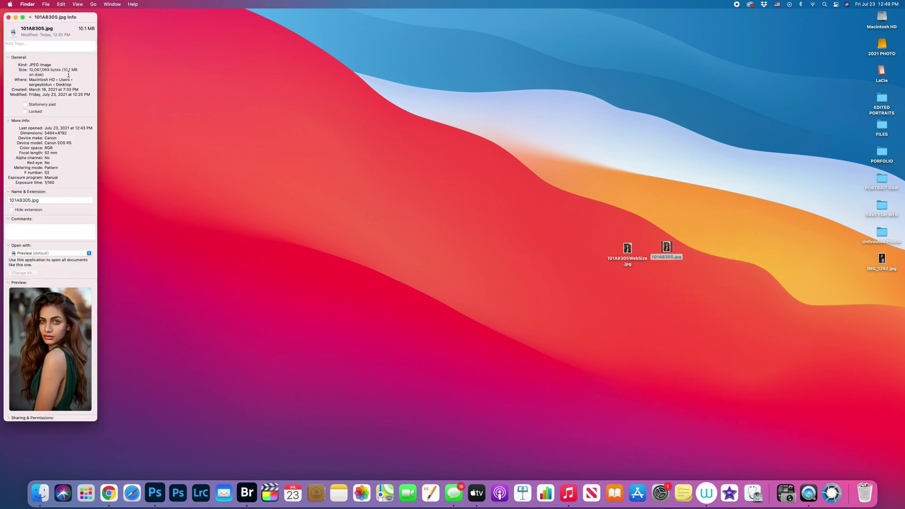
{"action": "left_click", "coordinate": [8, 17]}
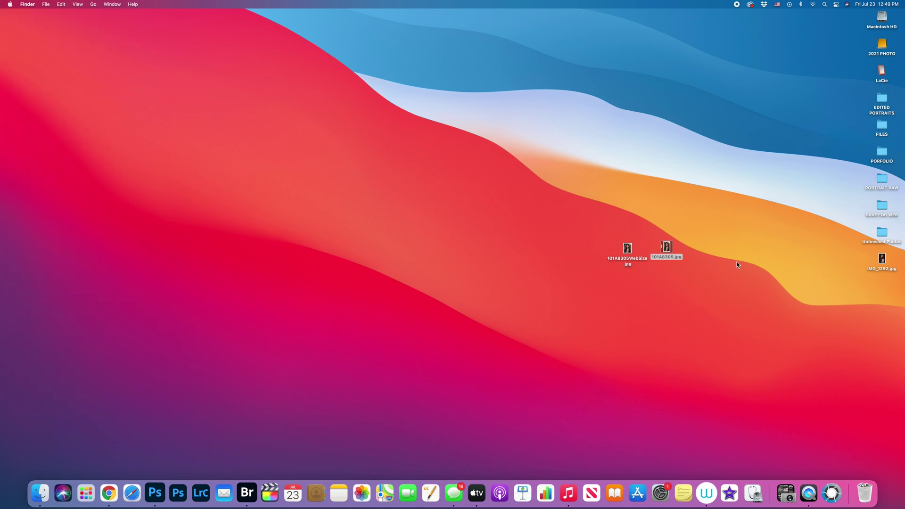
{"action": "left_click", "coordinate": [627, 249]}
{"action": "right_click", "coordinate": [627, 248]}
{"action": "left_click", "coordinate": [653, 284]}
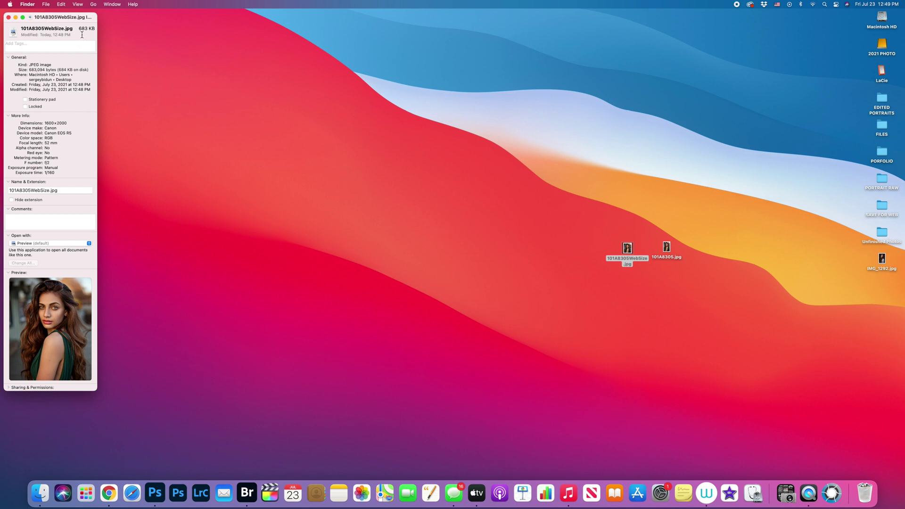
{"action": "left_click", "coordinate": [8, 17]}
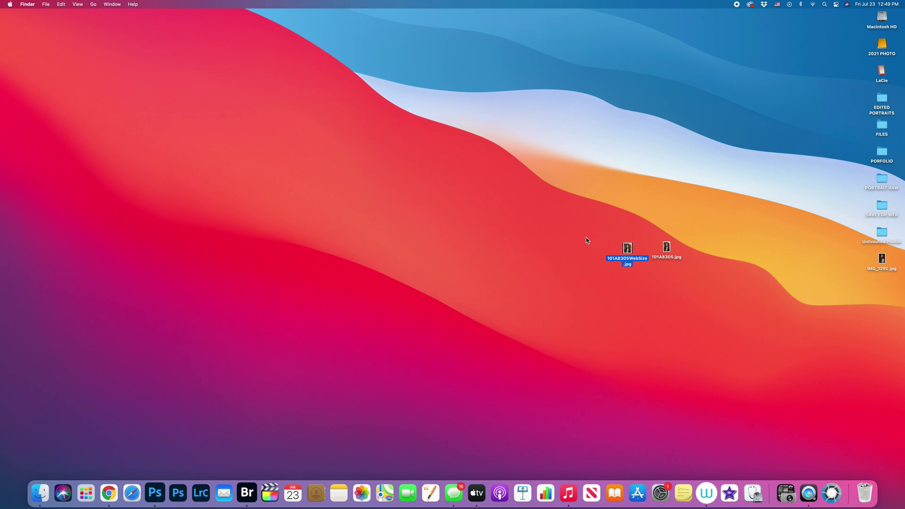
{"action": "key", "text": "space"}
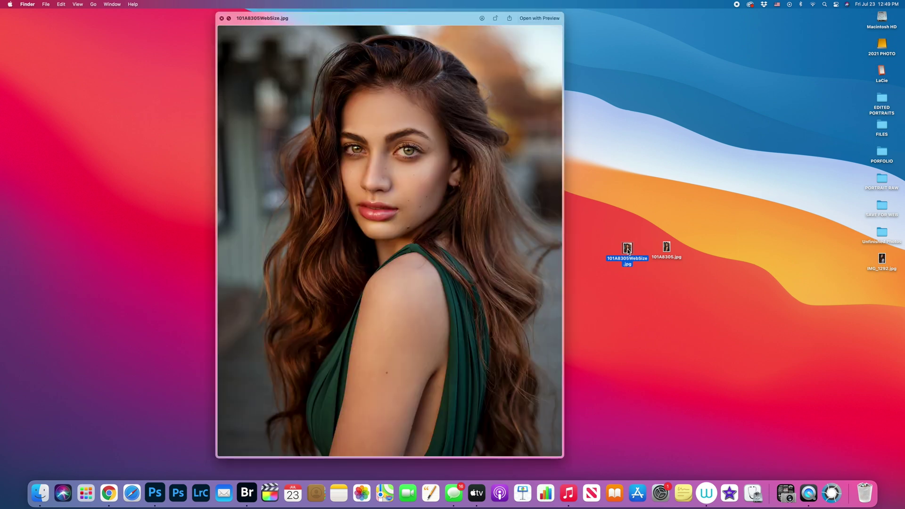